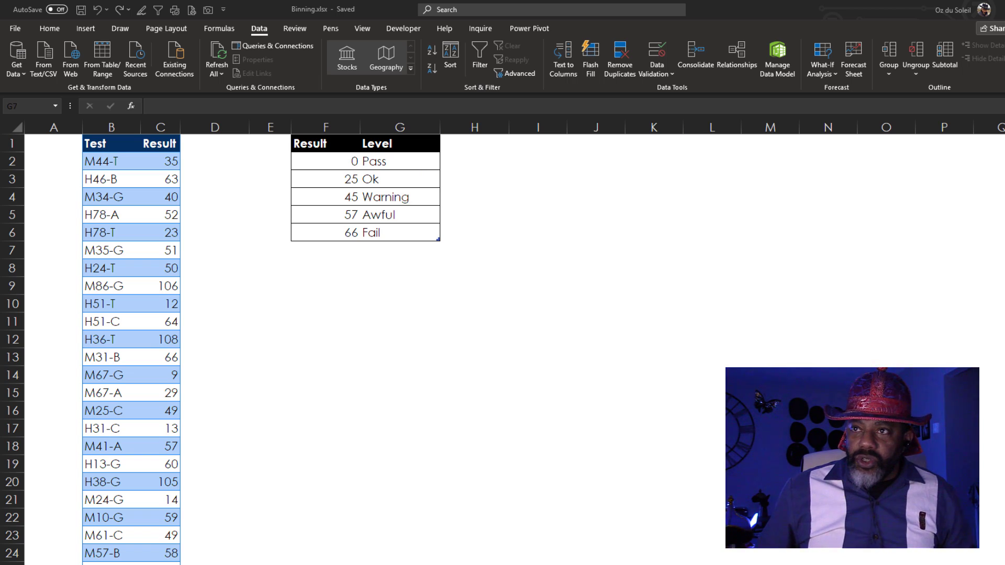
Load the test results table into Power Query with From Table/Range.
key(alt+Tab)
click(172, 211)
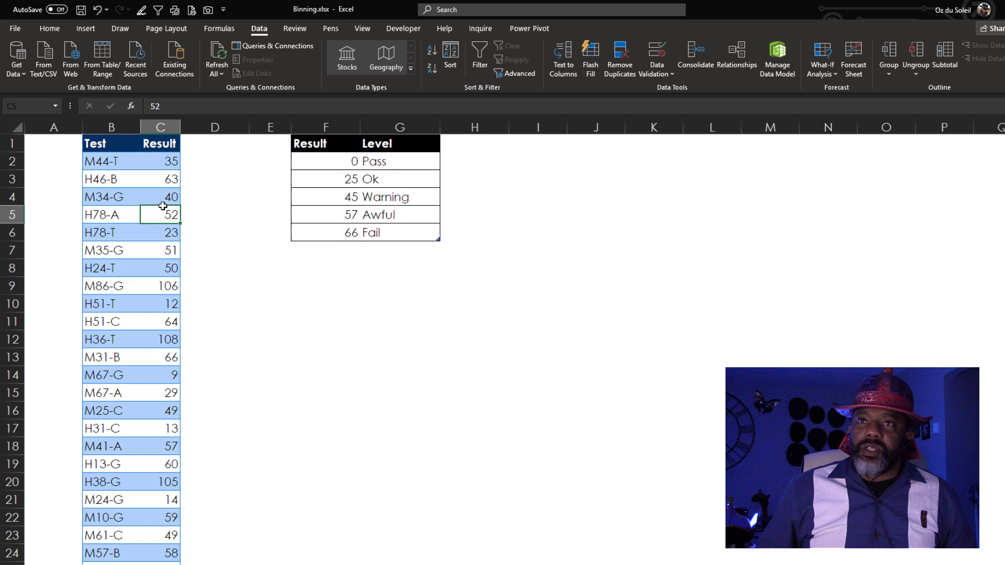
click(100, 57)
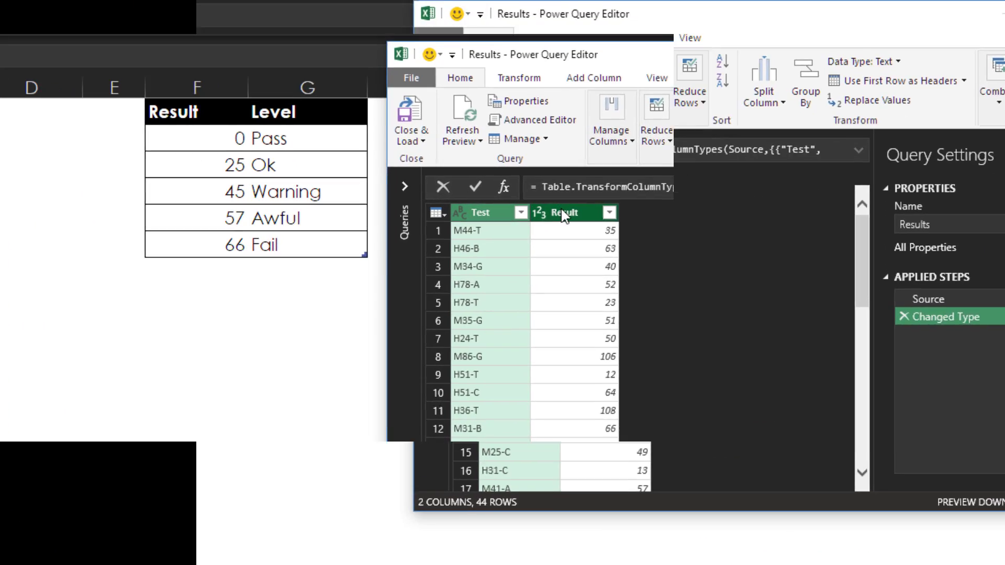
Select the Result column and bring up the Column From Examples options.
click(572, 211)
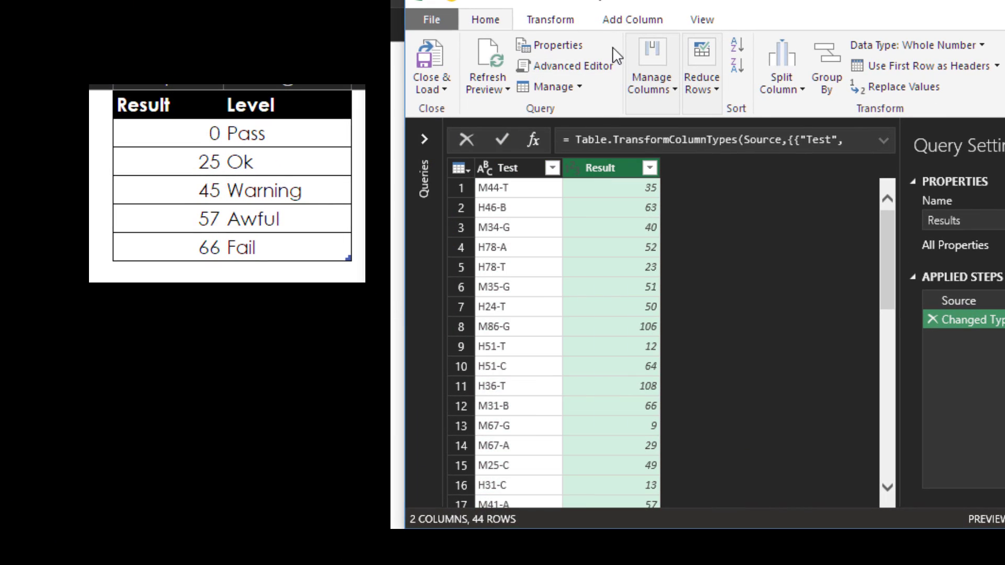
click(625, 21)
click(443, 90)
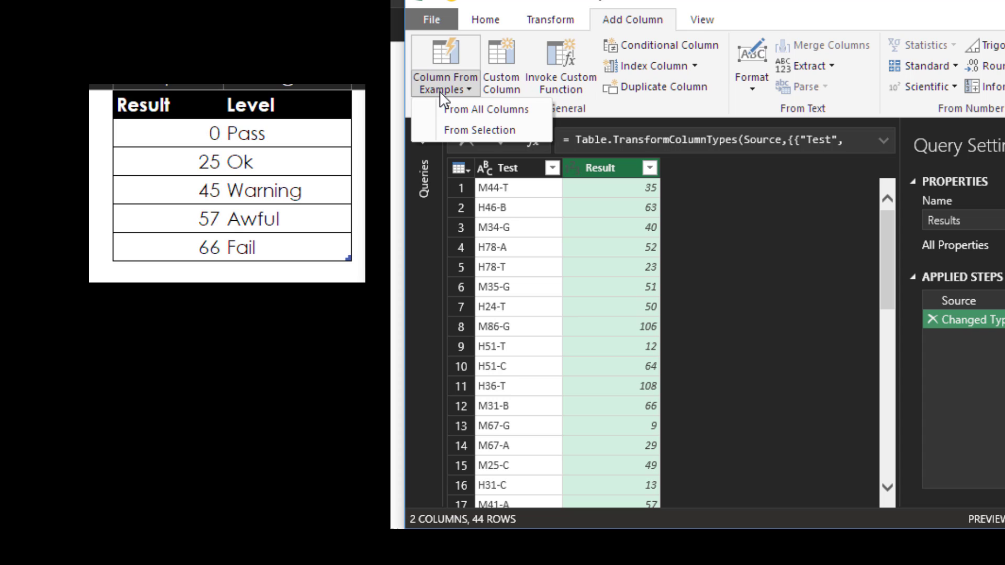
Start a column from Result examples, entering Ok, Awful for 63 and Ok for 40.
click(473, 130)
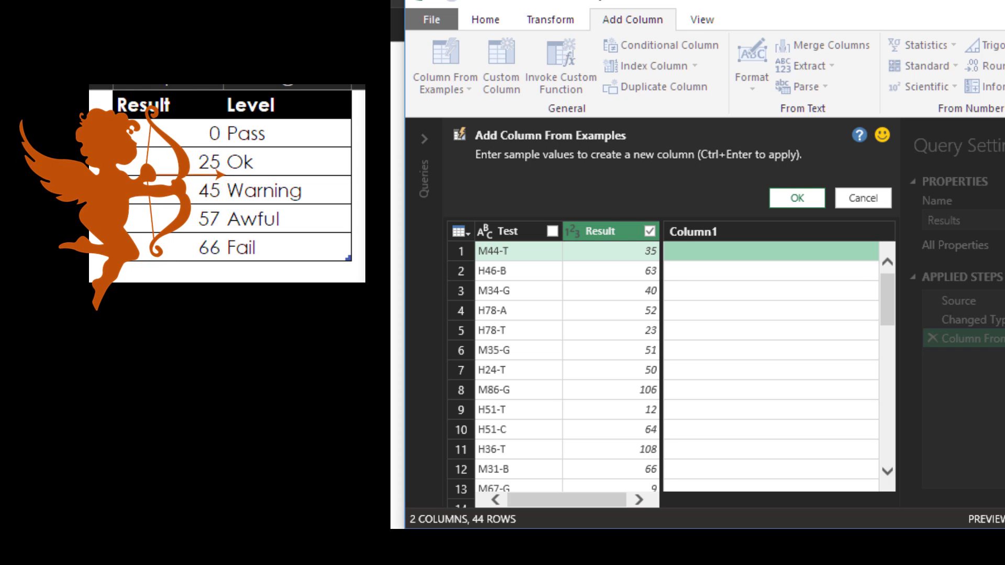
text(Ok)
key(Return)
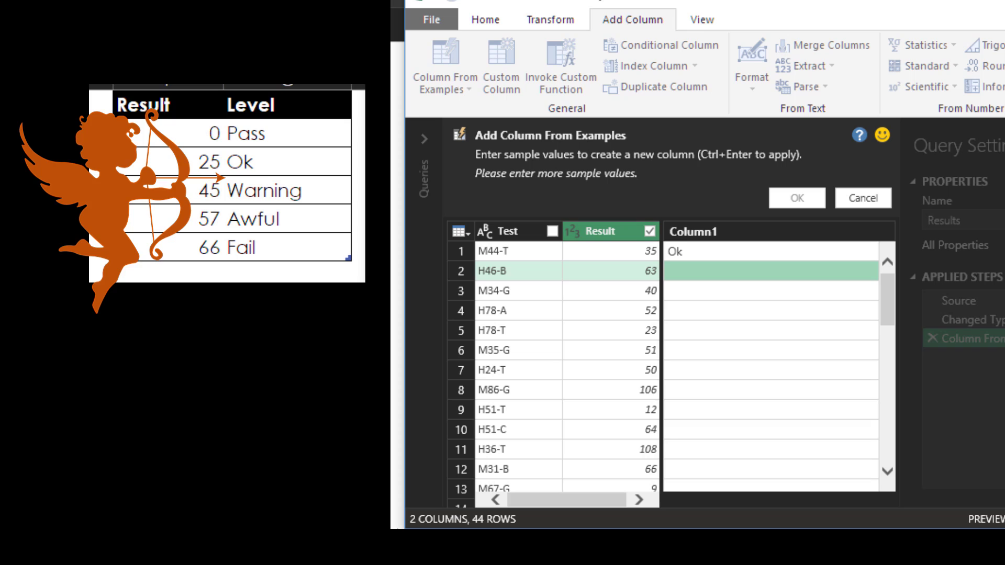
text(Awf)
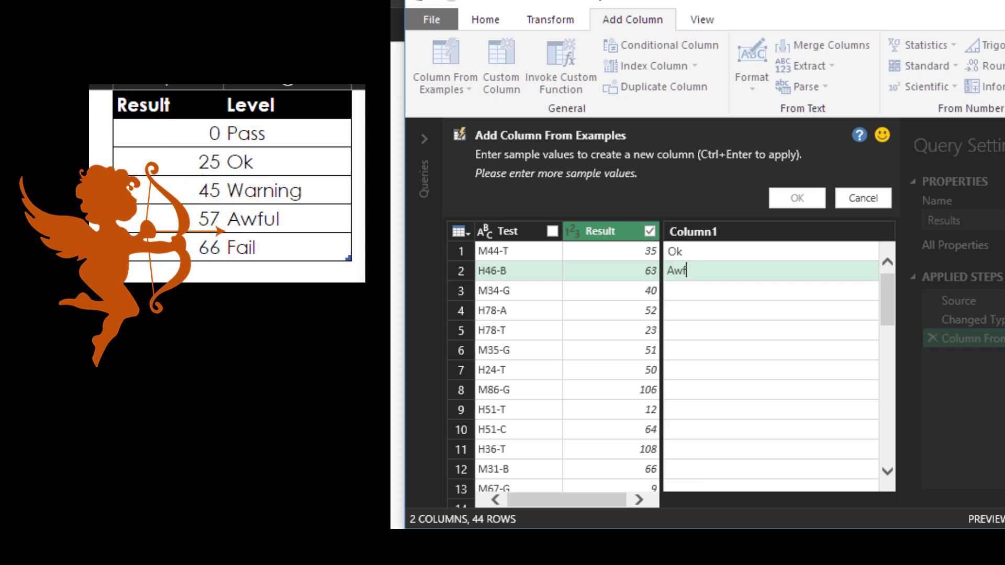
text(ul)
key(Return)
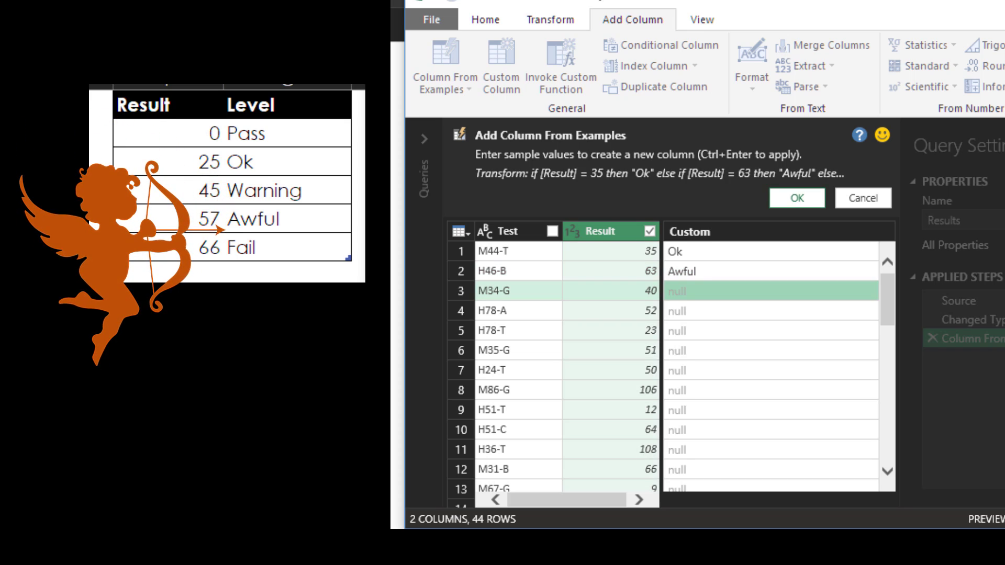
text(Ok)
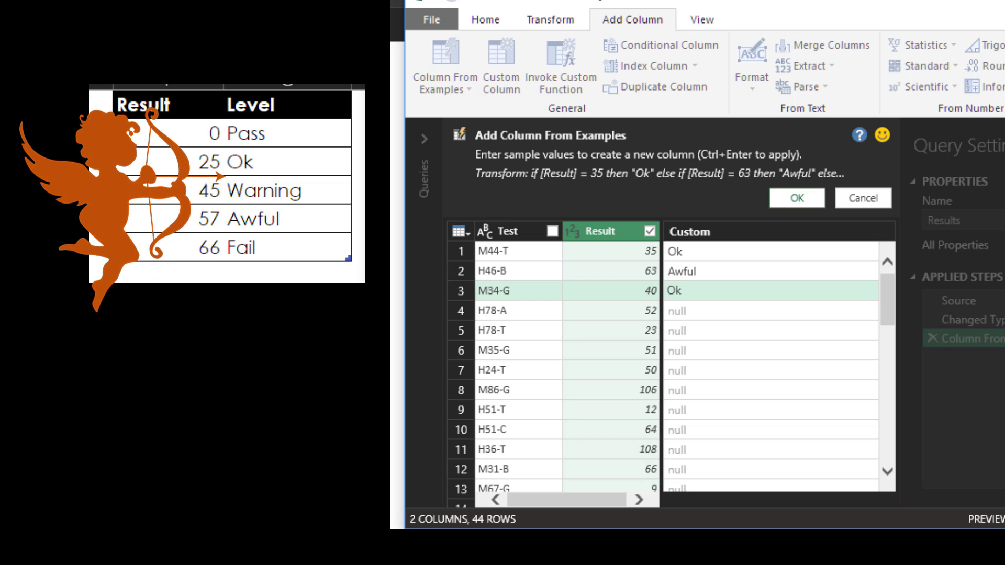
key(Return)
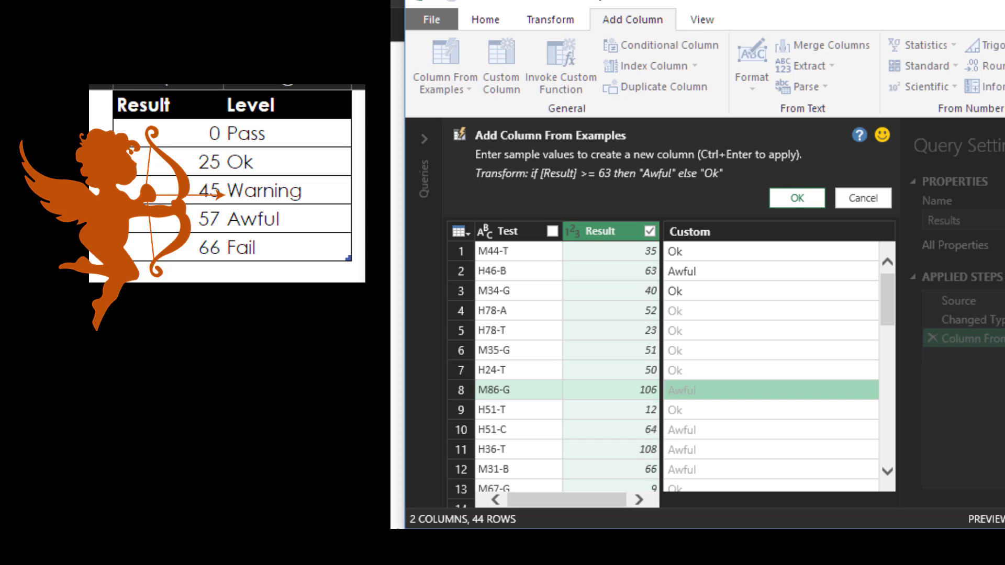
Enter Fail as the example level for results 106 and 108.
click(733, 390)
text(Fail)
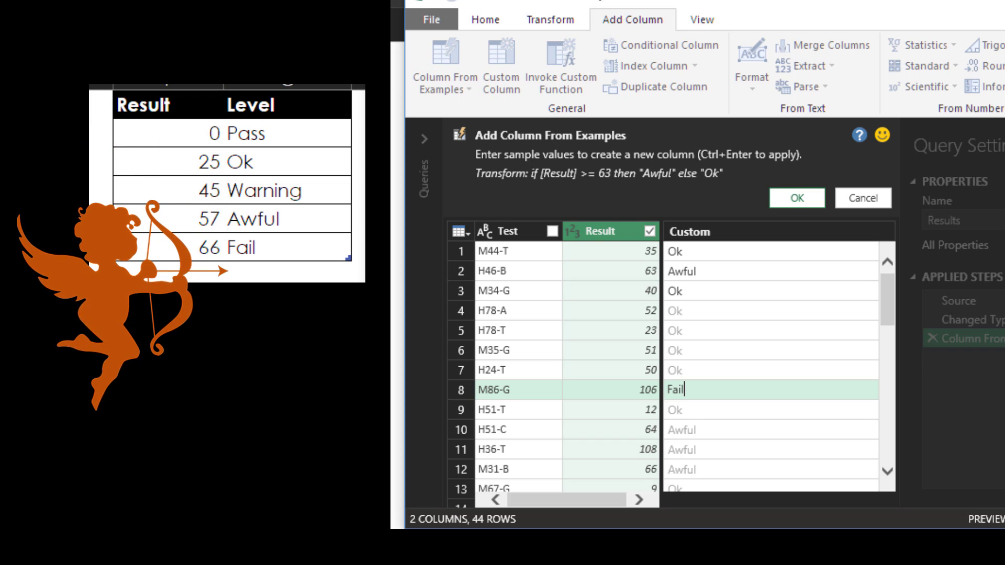
key(Return)
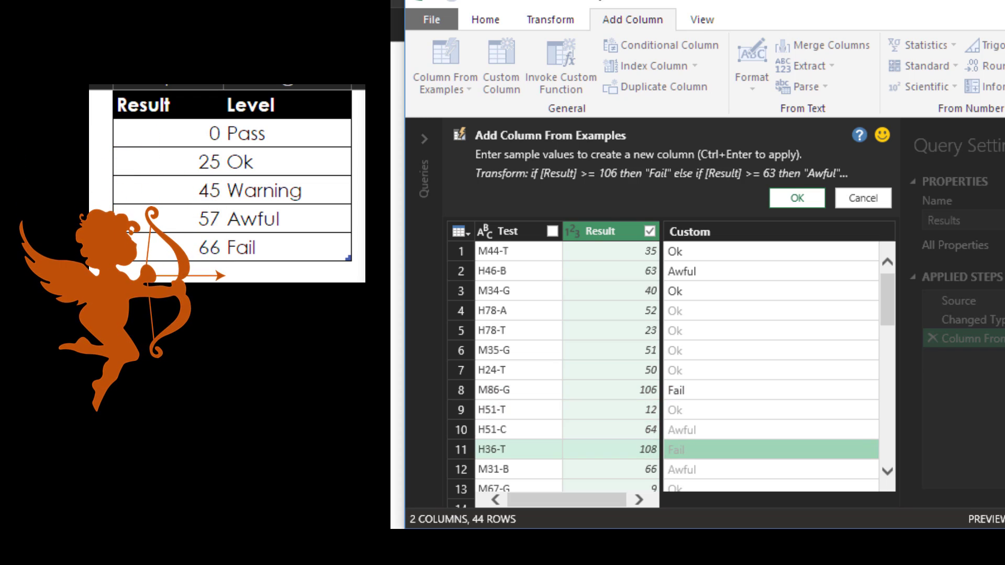
text(Fail)
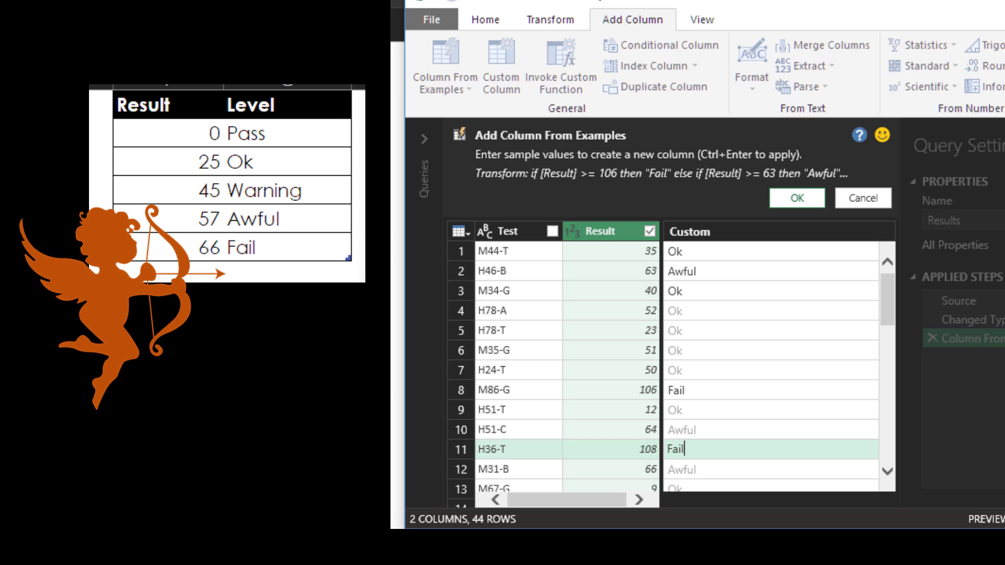
key(Return)
Enter Pass for result 14, Warning for 49 and Awful for row 23.
scroll(734, 371, down, 6)
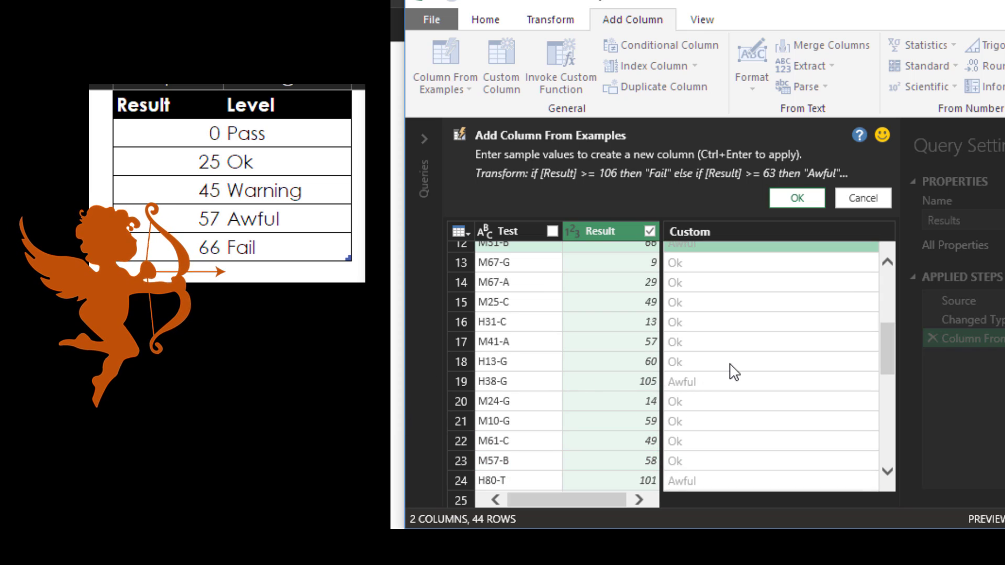
click(733, 288)
text(Pass)
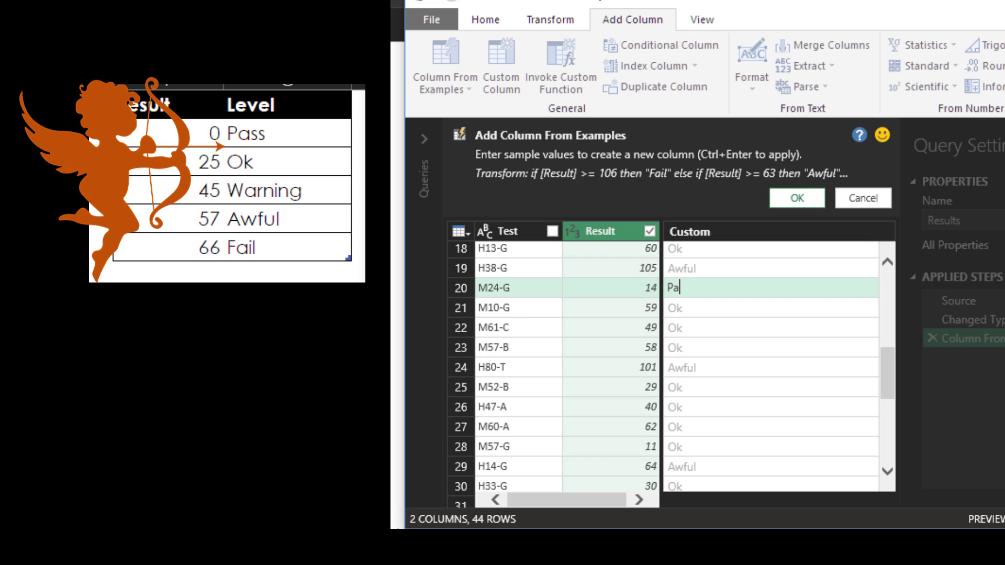
click(733, 327)
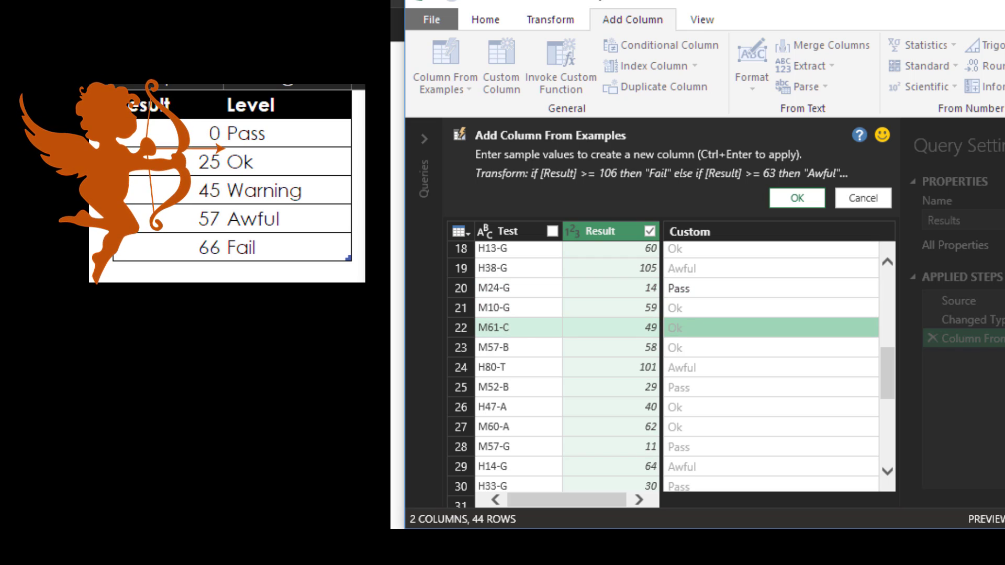
text(Warning)
key(Return)
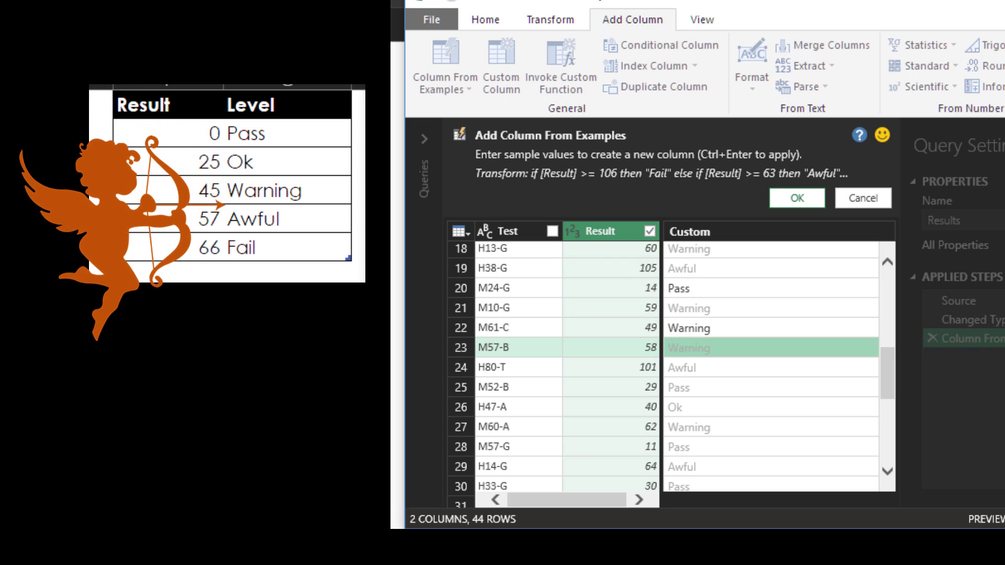
text(Awful)
key(Return)
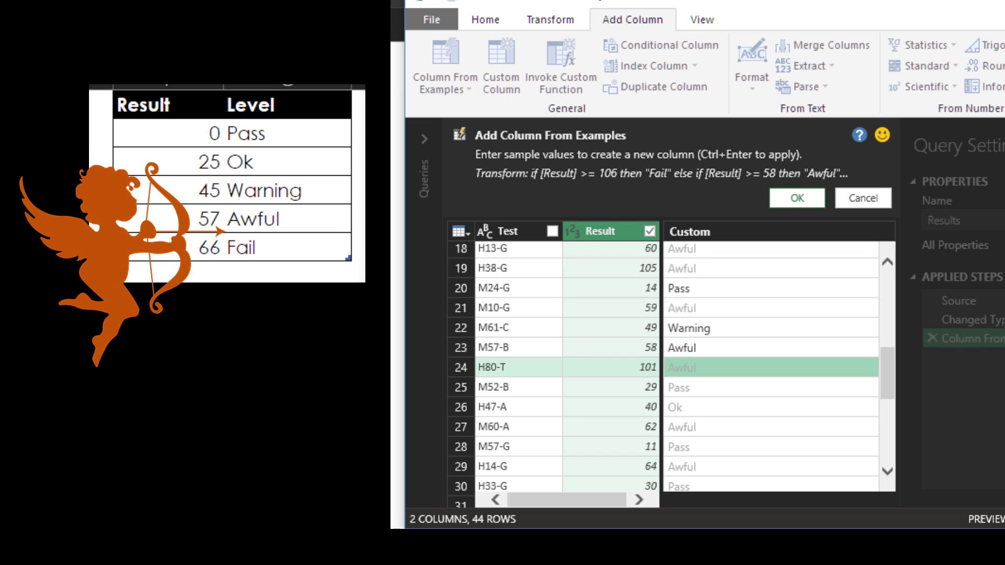
Add the inferred Custom column and change the Fail cut-off to 66 and Awful to 57.
click(795, 201)
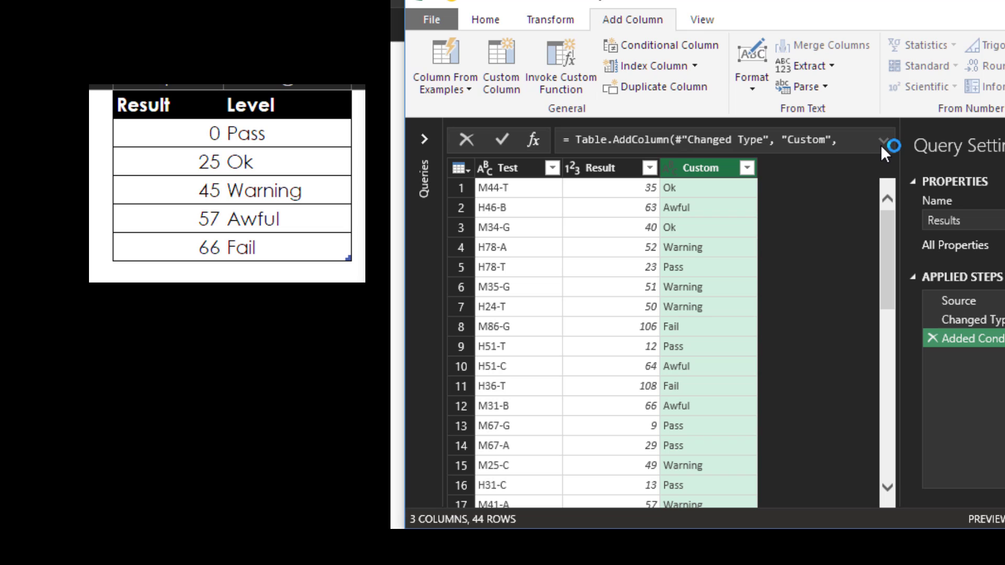
click(884, 139)
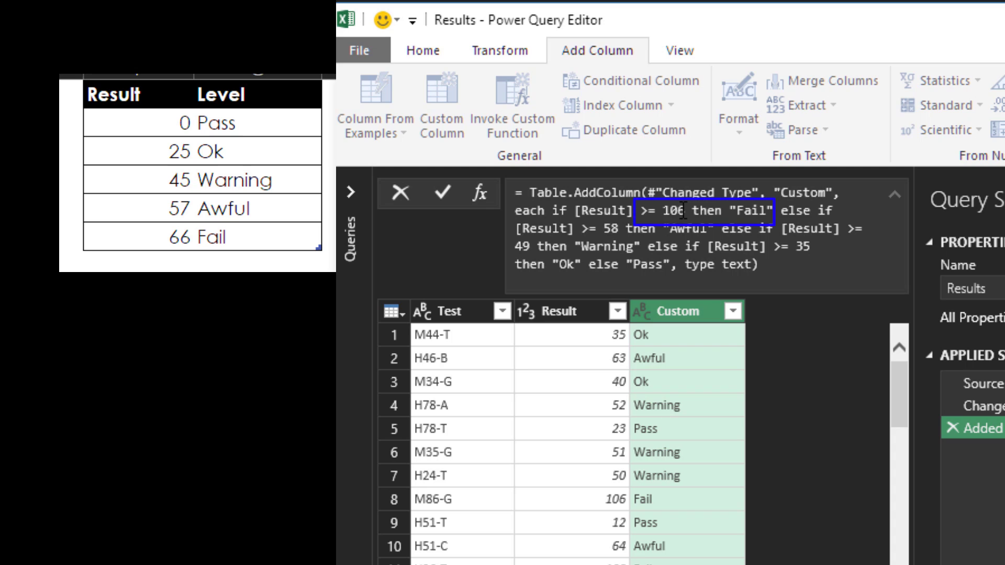
key(BackSpace)
key(BackSpace)
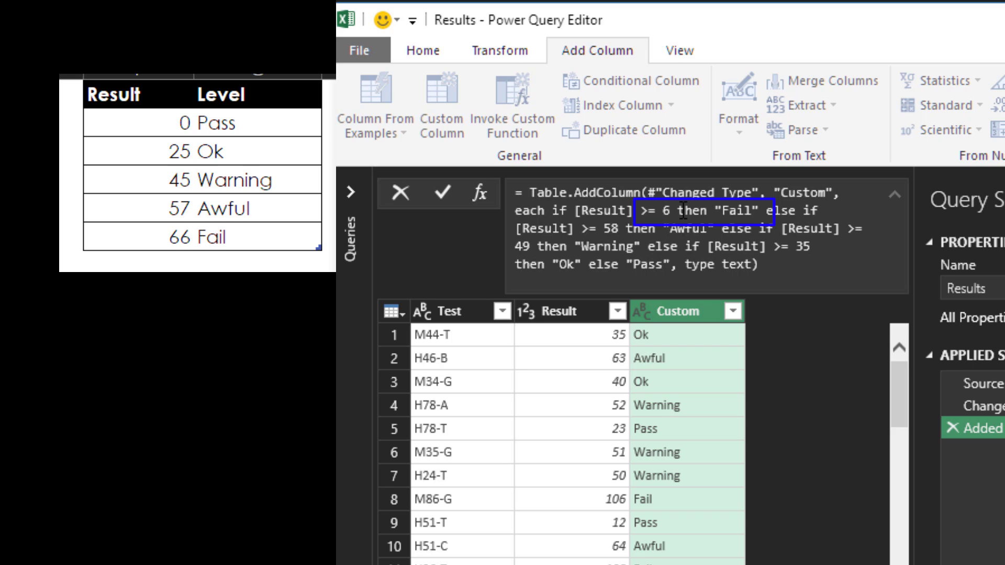
text(6)
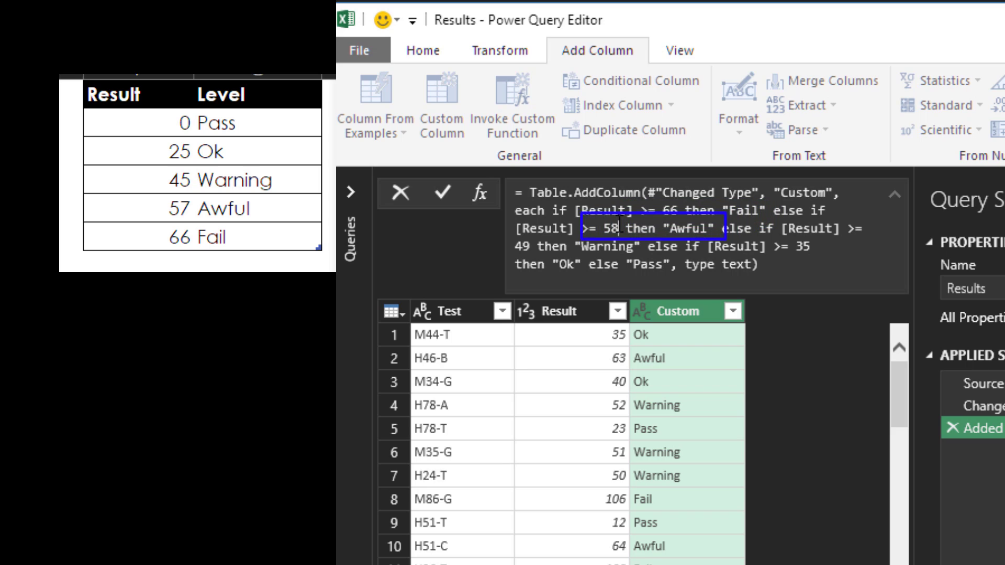
key(BackSpace)
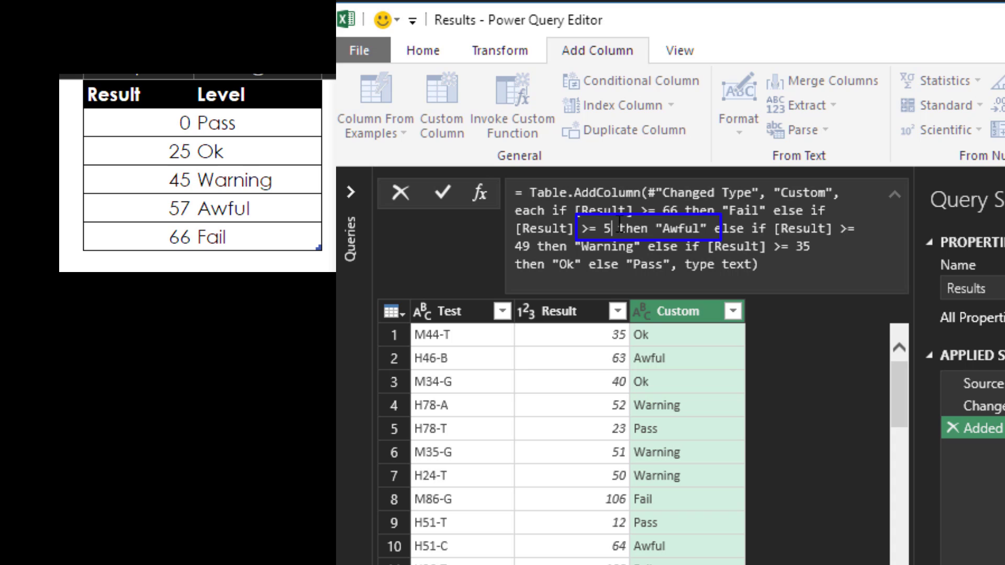
text(7)
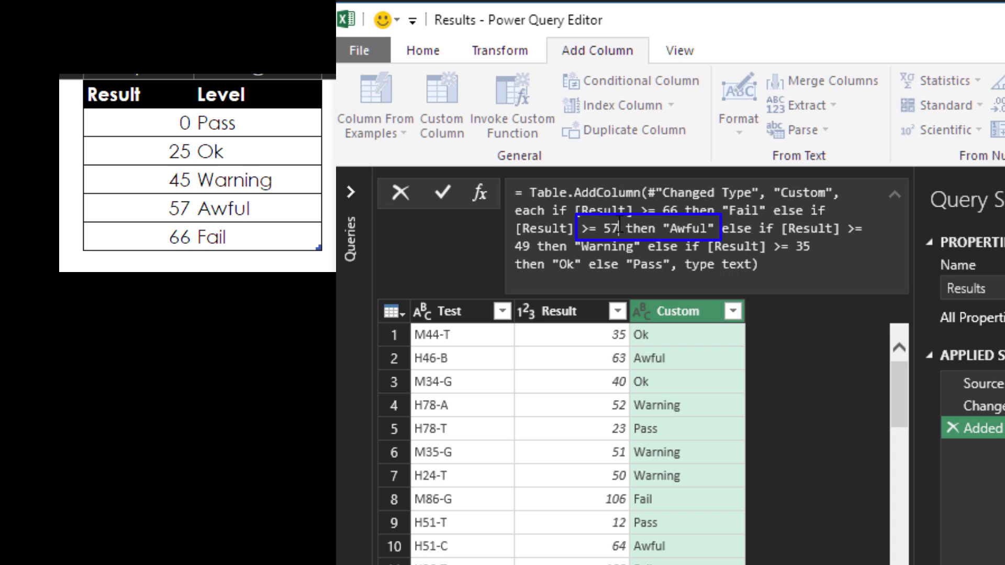
Change the Warning cut-off to 45 and the Ok cut-off to 25.
click(530, 247)
key(BackSpace)
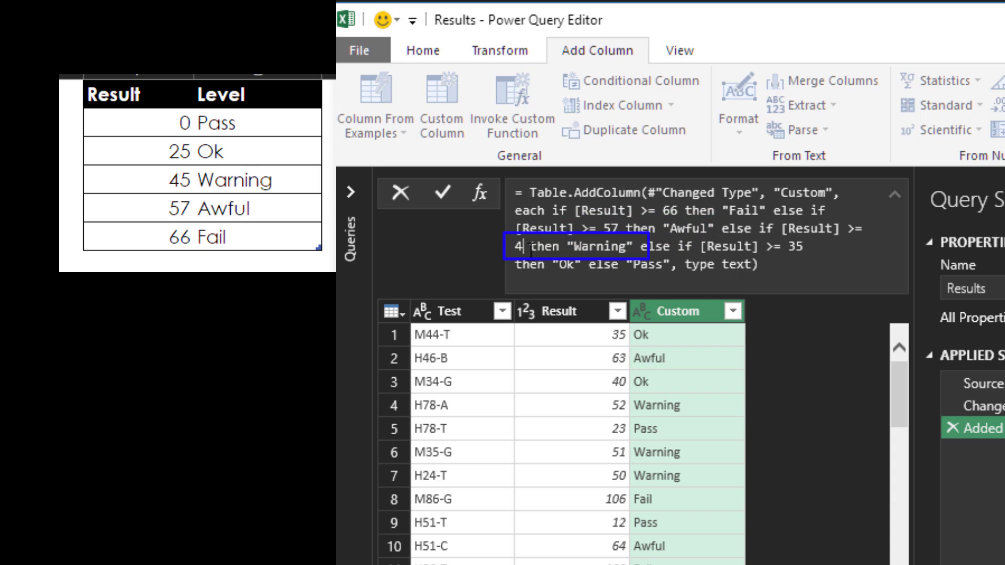
text(4)
key(BackSpace)
text(5)
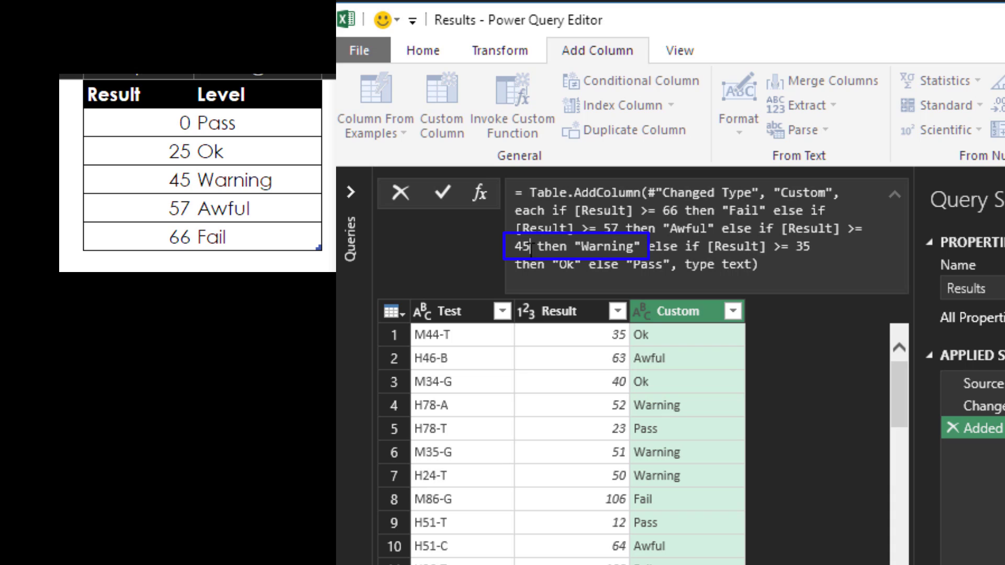
click(804, 246)
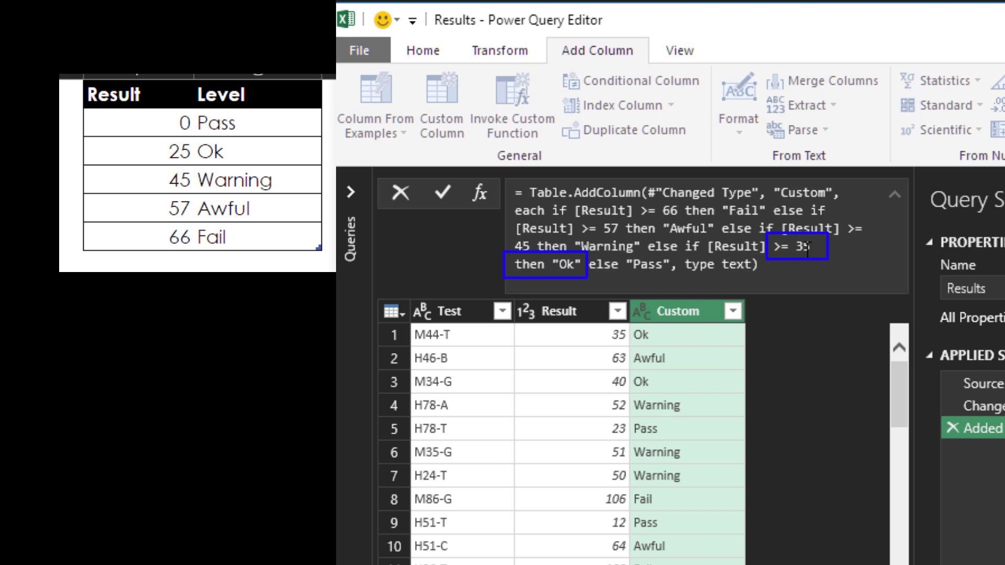
text(25)
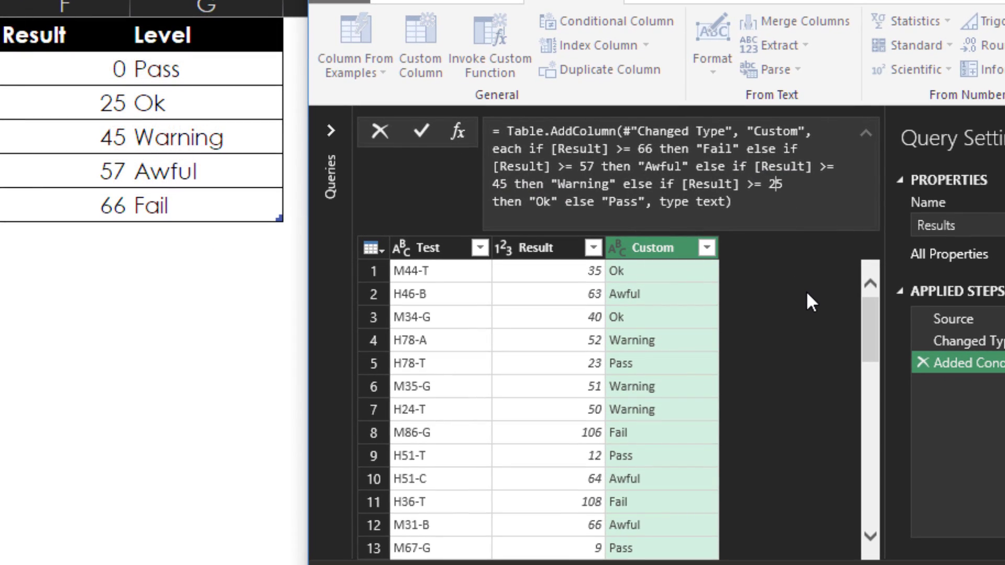
Apply the edited level formula and check the Custom column values.
key(Return)
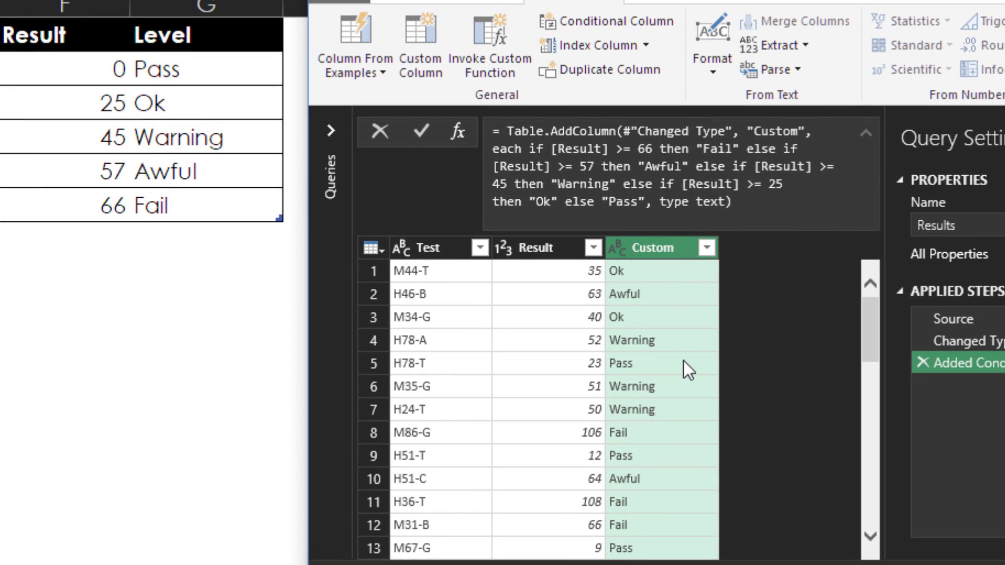
scroll(683, 361, down, 1)
scroll(684, 360, down, 7)
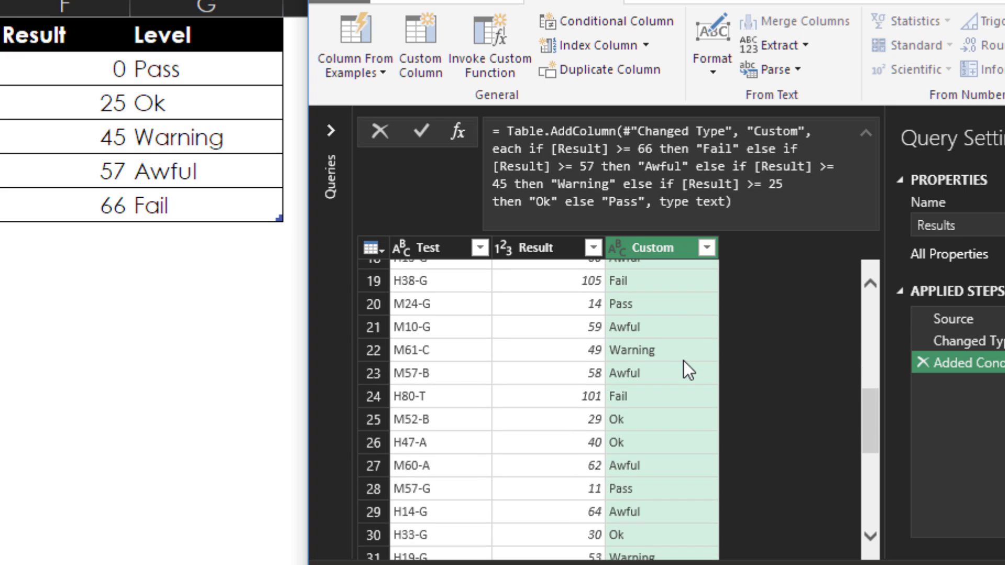
scroll(684, 360, down, 2)
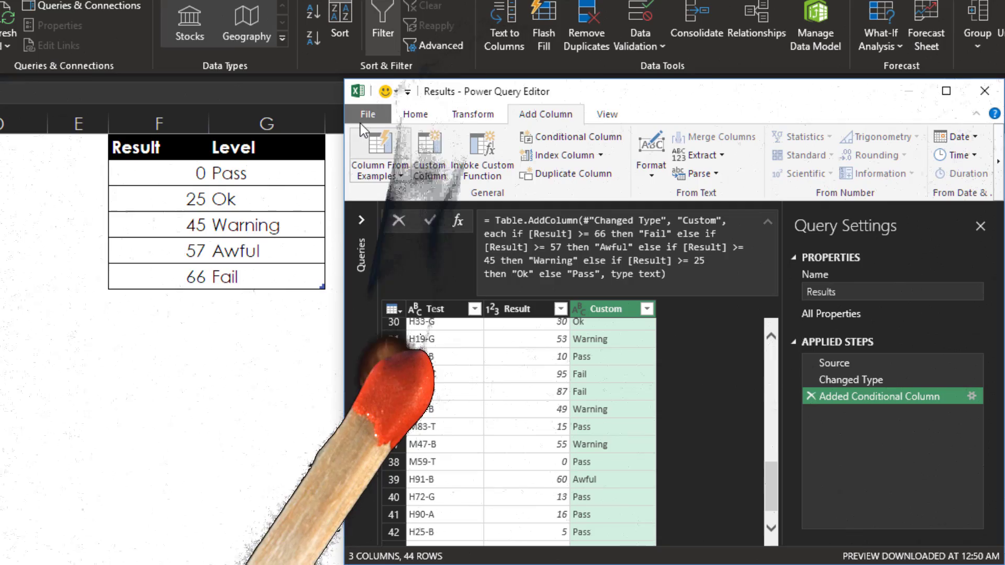
Close & Load the query as a table into the existing worksheet at J1.
click(362, 116)
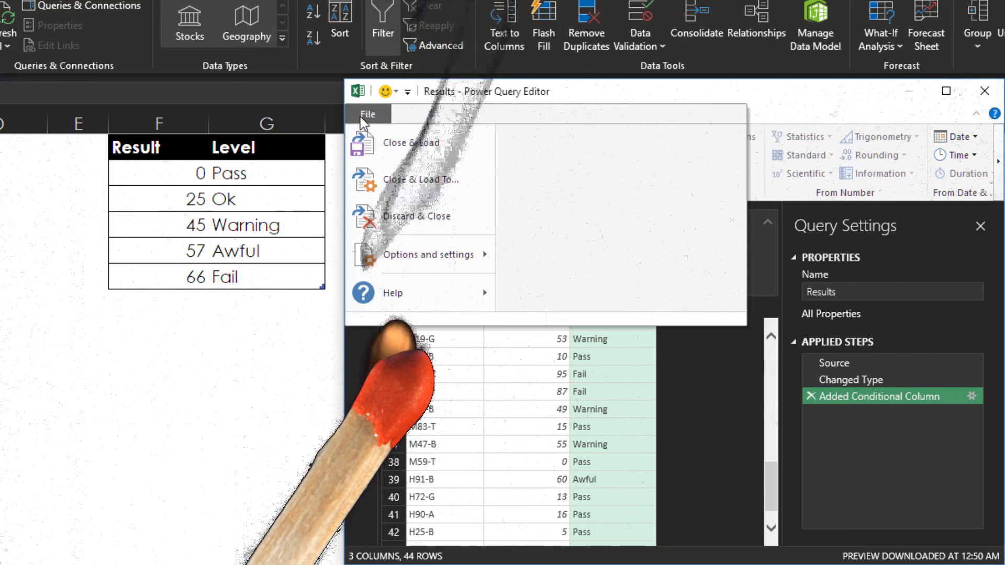
click(388, 180)
click(750, 336)
click(910, 354)
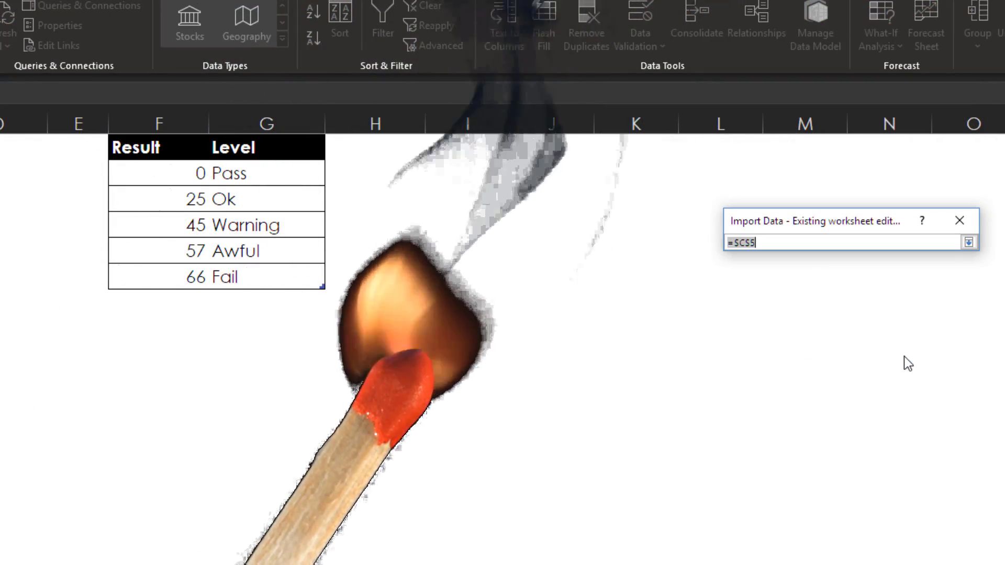
click(587, 148)
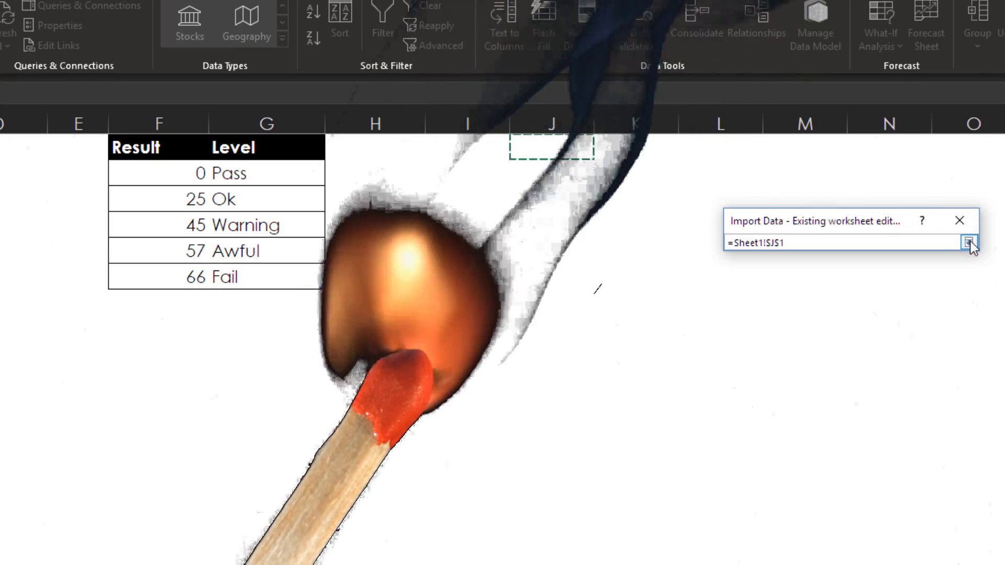
click(969, 243)
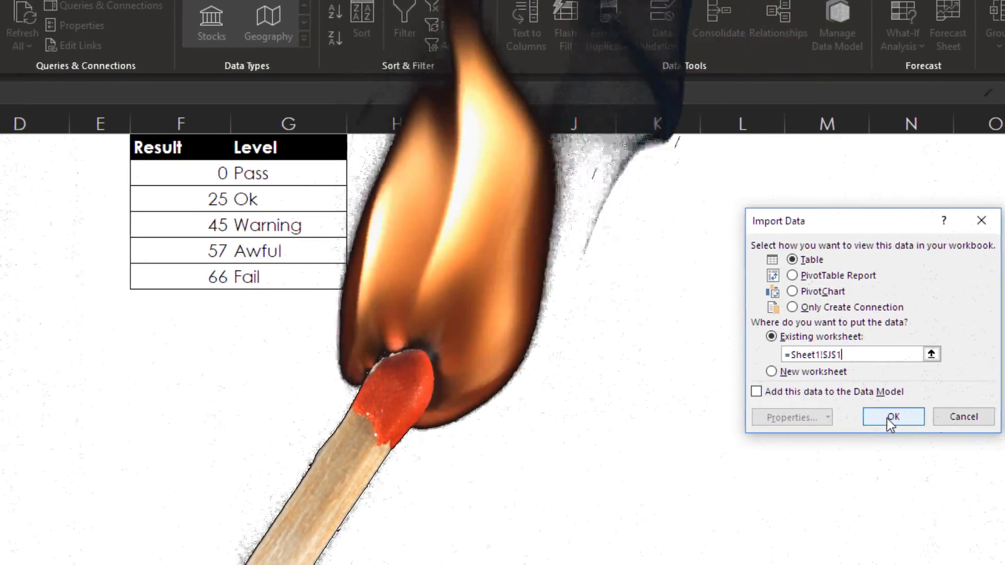